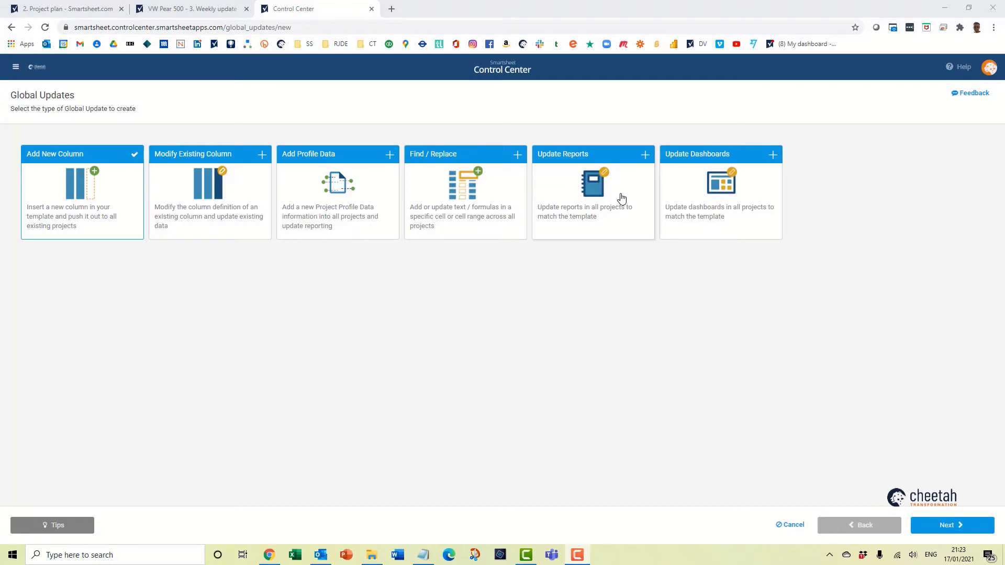
Check the Current stage entries in the VW Pear 500 weekly update sheet and return to Control Center.
left_click(184, 10)
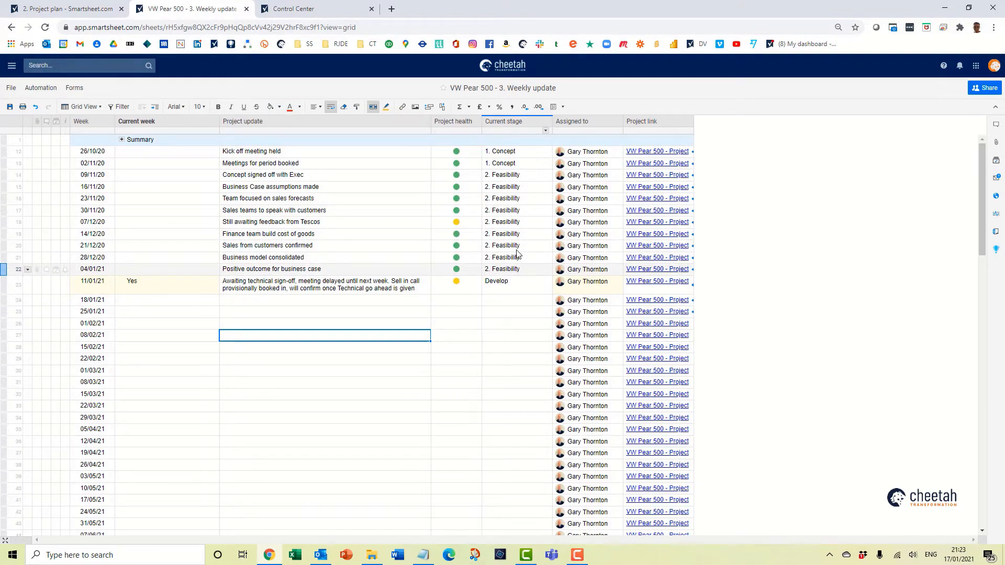
left_click(519, 176)
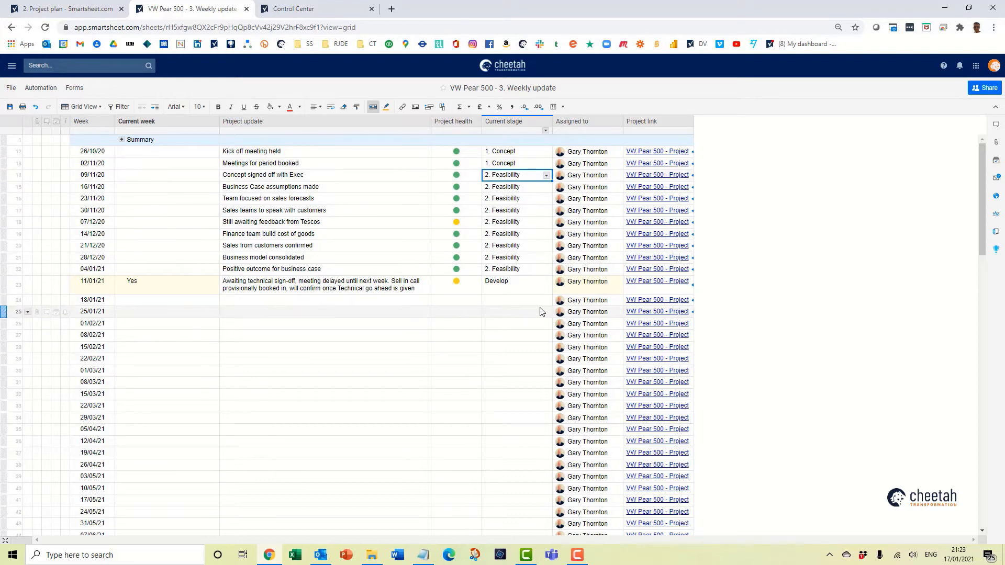
left_click(297, 10)
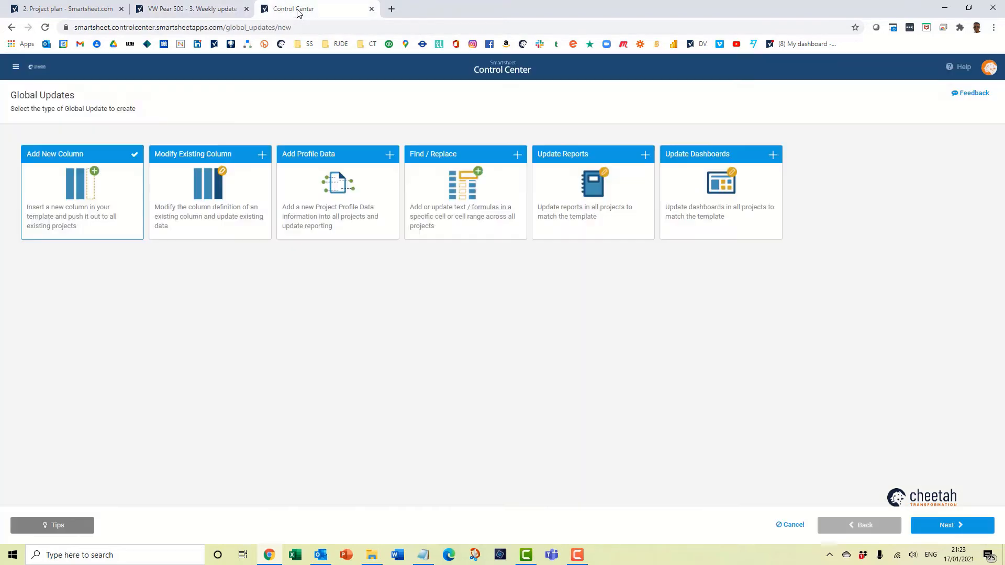
Start a Find / Replace global update and name it "Find / Replace Feasibility to Business Case".
left_click(460, 181)
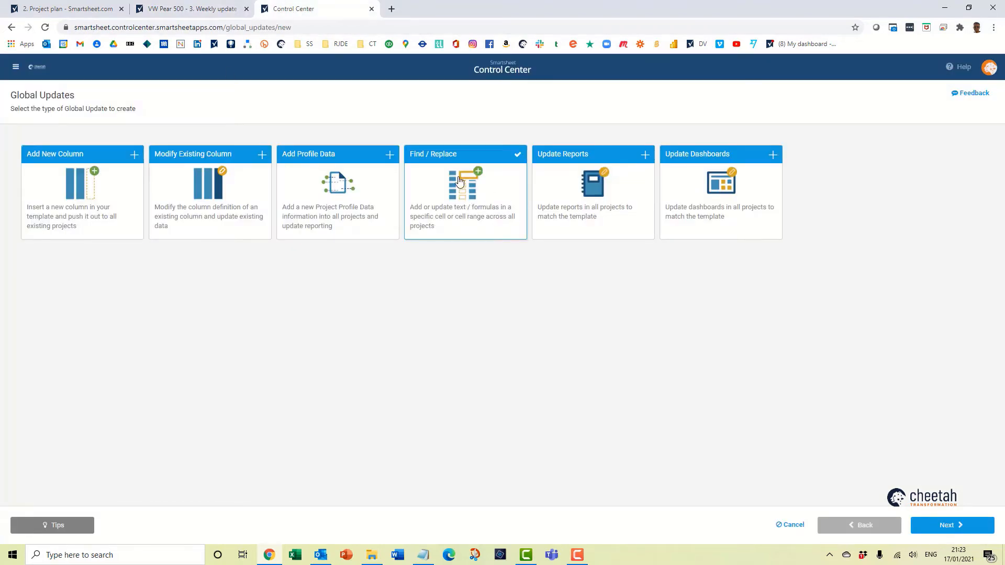
left_click(965, 528)
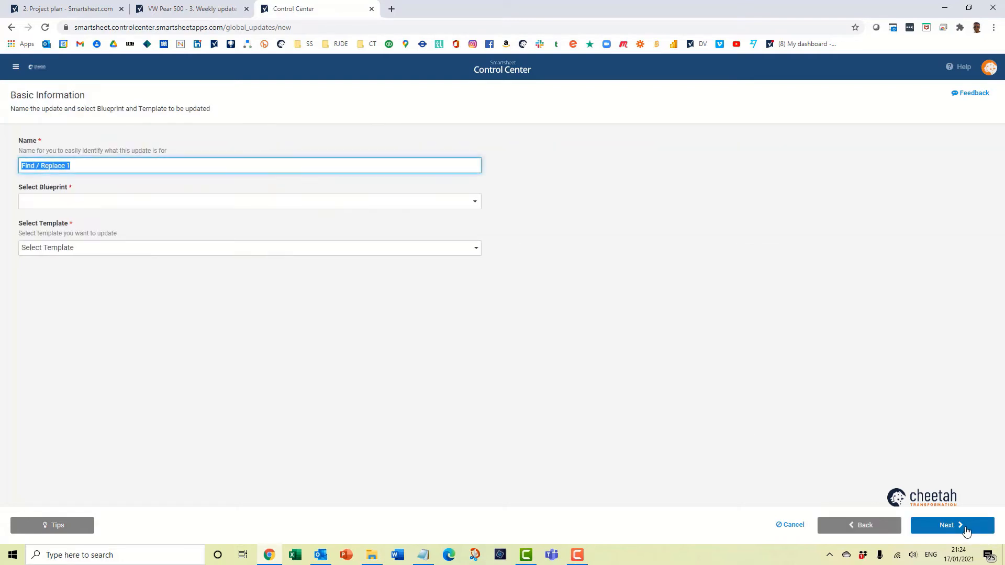
left_click(120, 167)
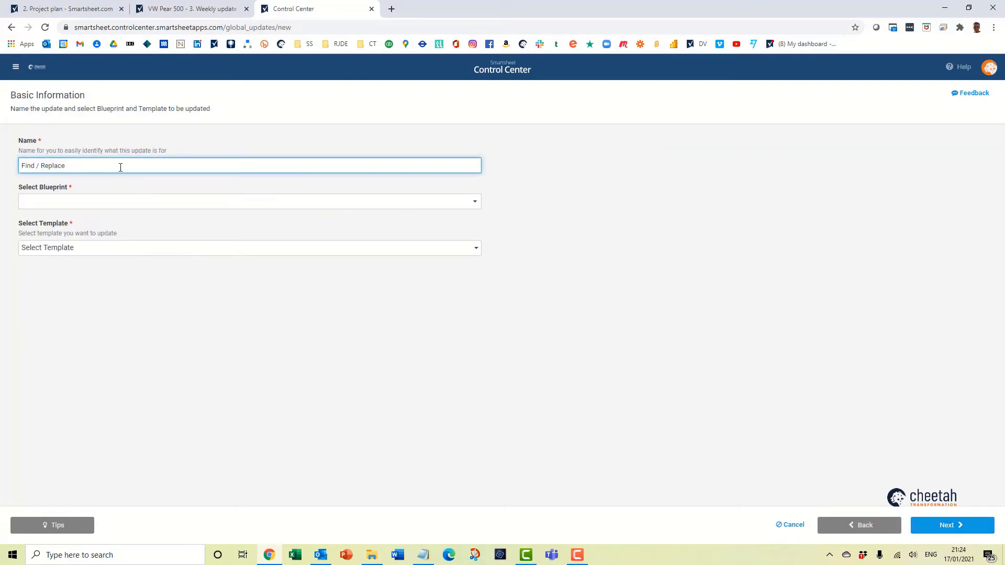
type("Feasibility to Business Case")
Assign the CT NPD 2 blueprint and the "3. Weekly update" template to the update, and proceed to its find/replace rules.
left_click(124, 204)
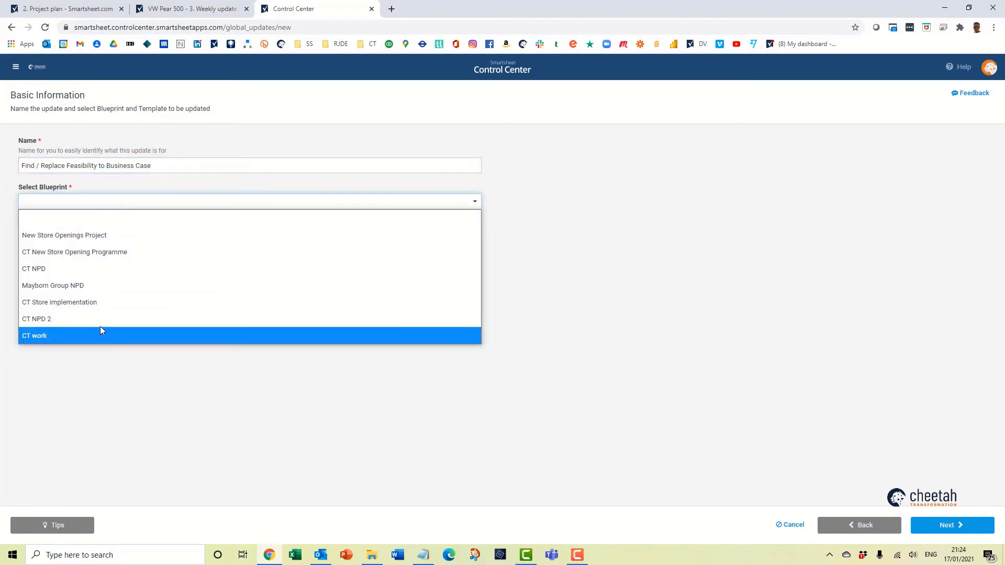
left_click(101, 327)
left_click(75, 247)
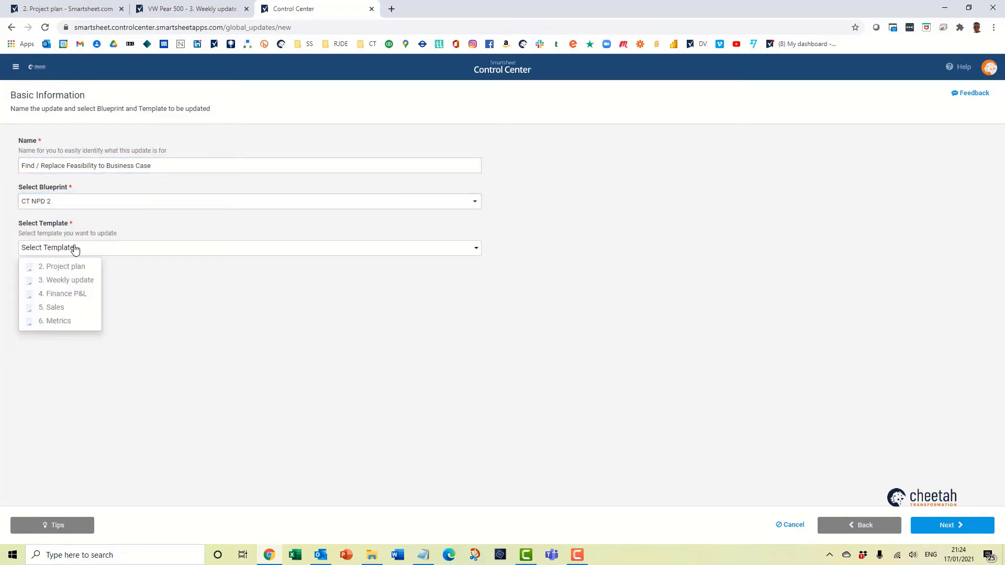
left_click(87, 281)
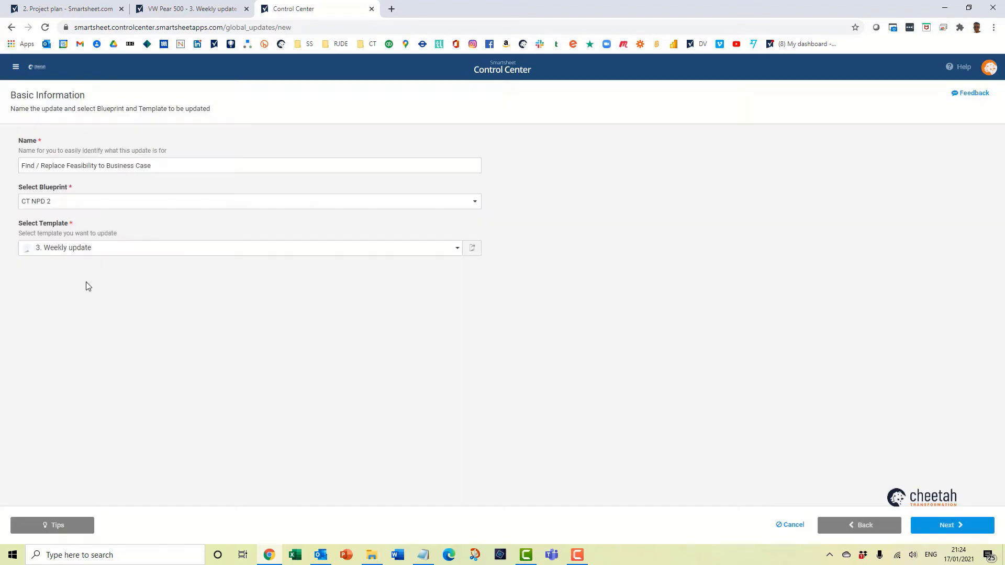
left_click(961, 528)
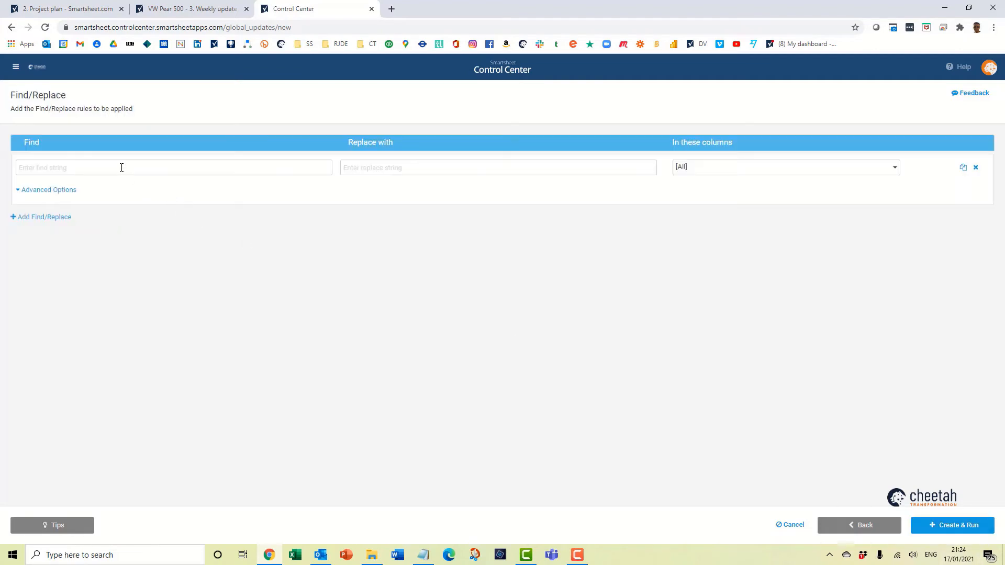
Copy "2. Feasibility" from the Current stage column of the VW Pear 500 weekly update sheet into the rule's find string.
left_click(180, 11)
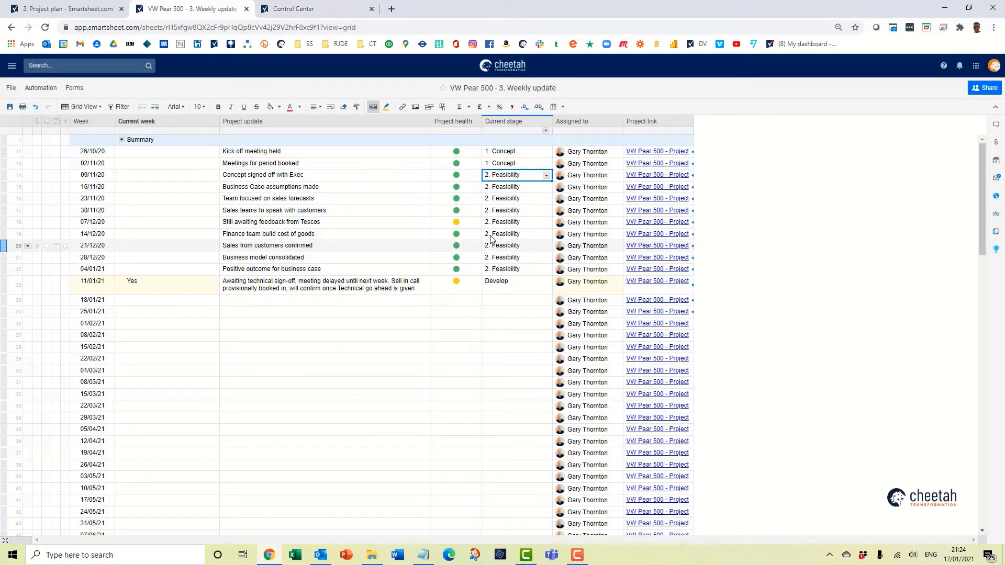
left_click(513, 224)
left_click_drag(526, 222, 473, 224)
key("ctrl+c")
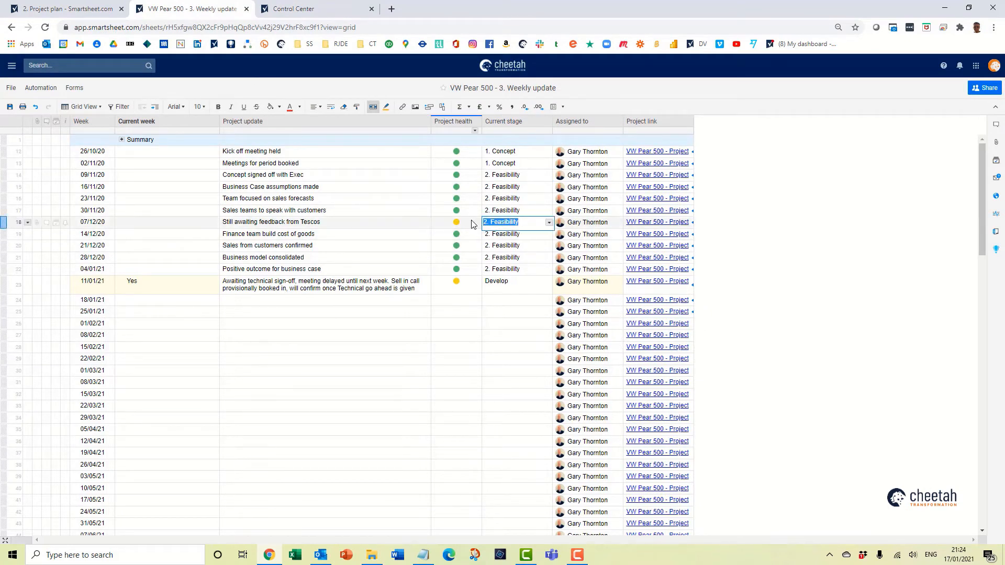
left_click(311, 11)
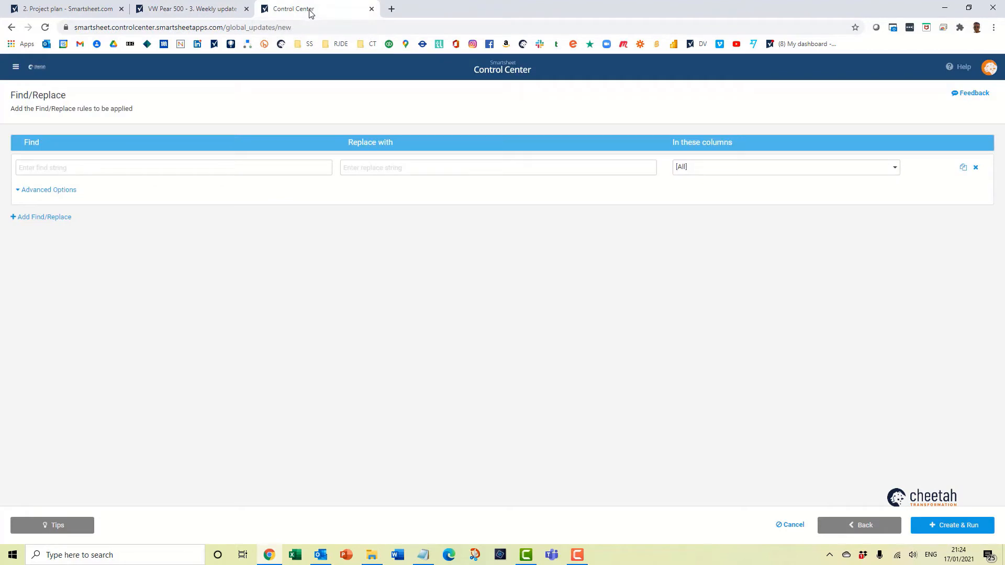
left_click(135, 172)
key("ctrl+v")
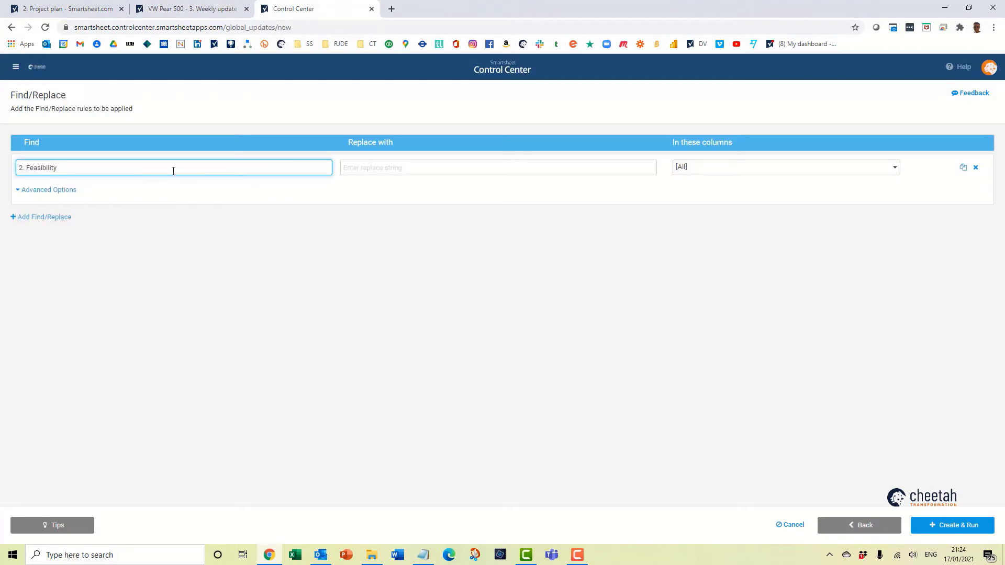
Set the replacement string to "3. Business case" and restrict the rule to the Current stage column only.
left_click(422, 169)
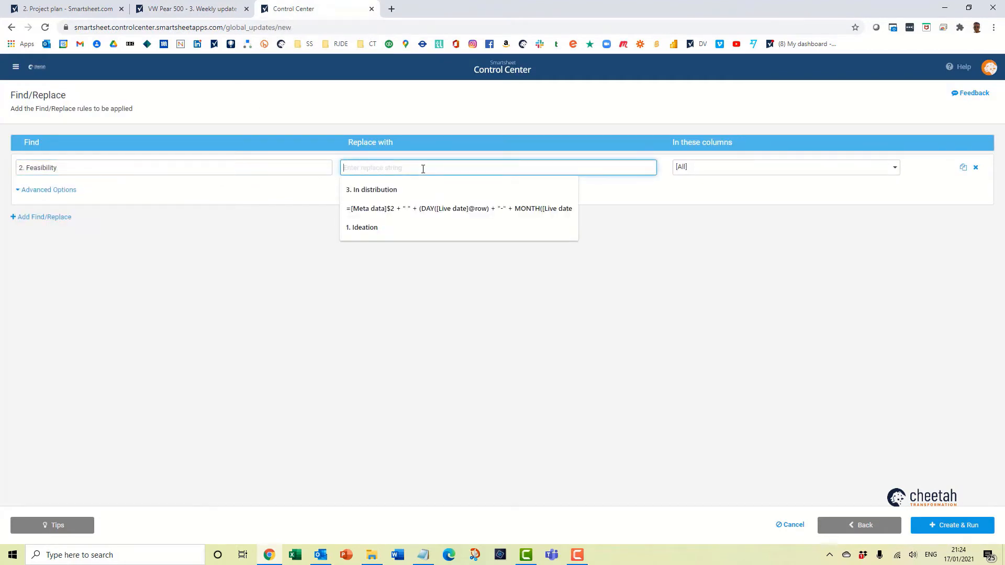
type("3. Business ")
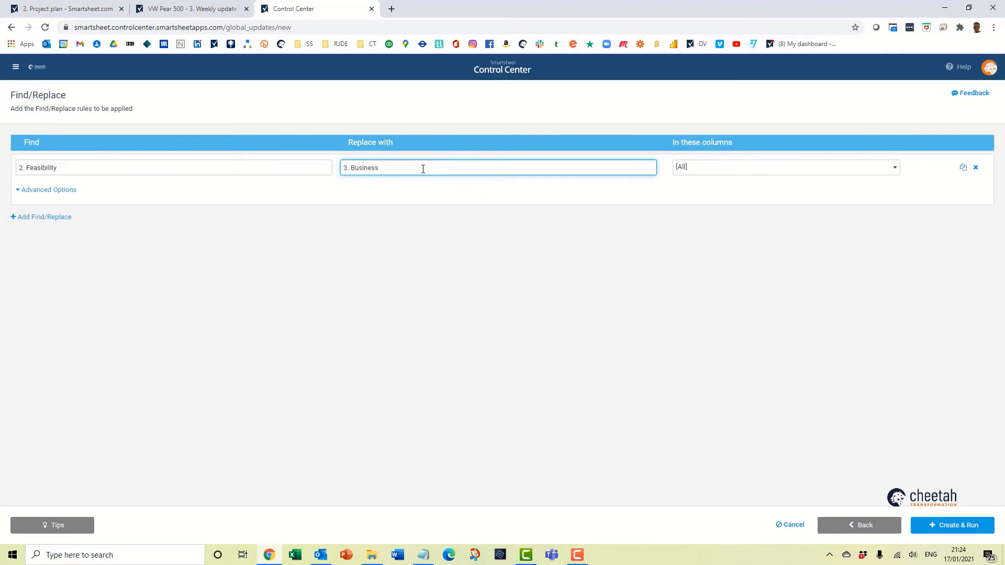
type("case")
left_click(706, 170)
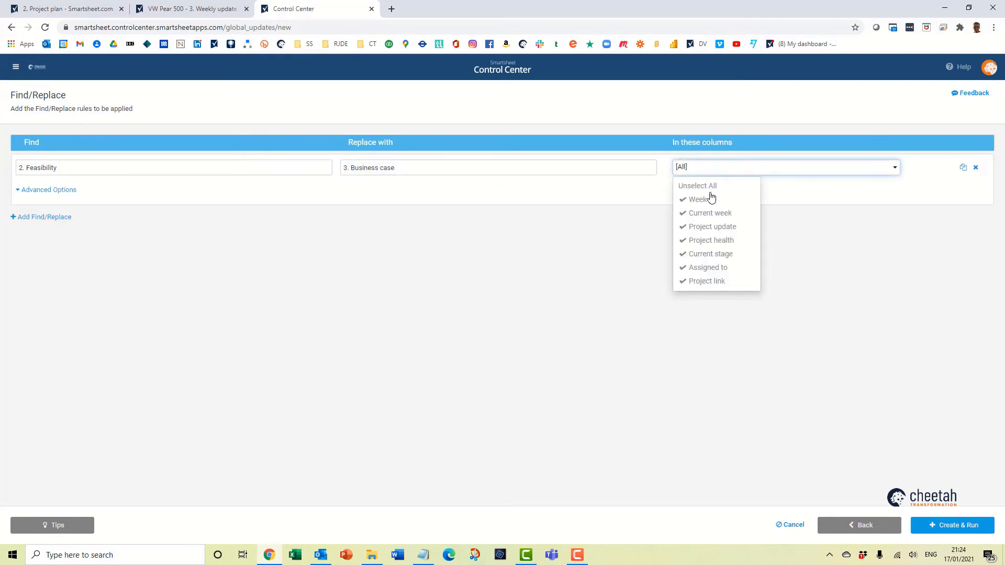
left_click(709, 187)
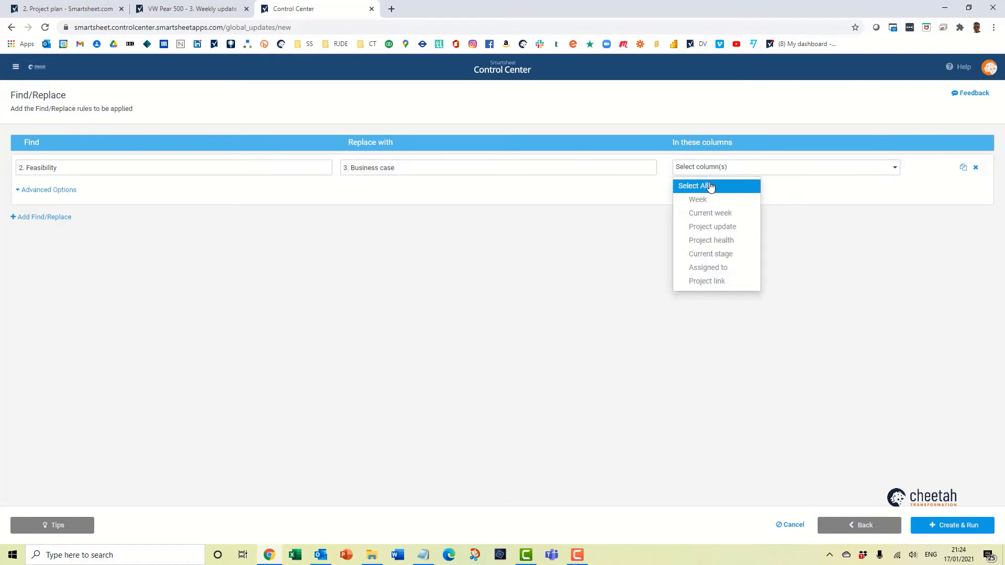
left_click(735, 255)
left_click(813, 300)
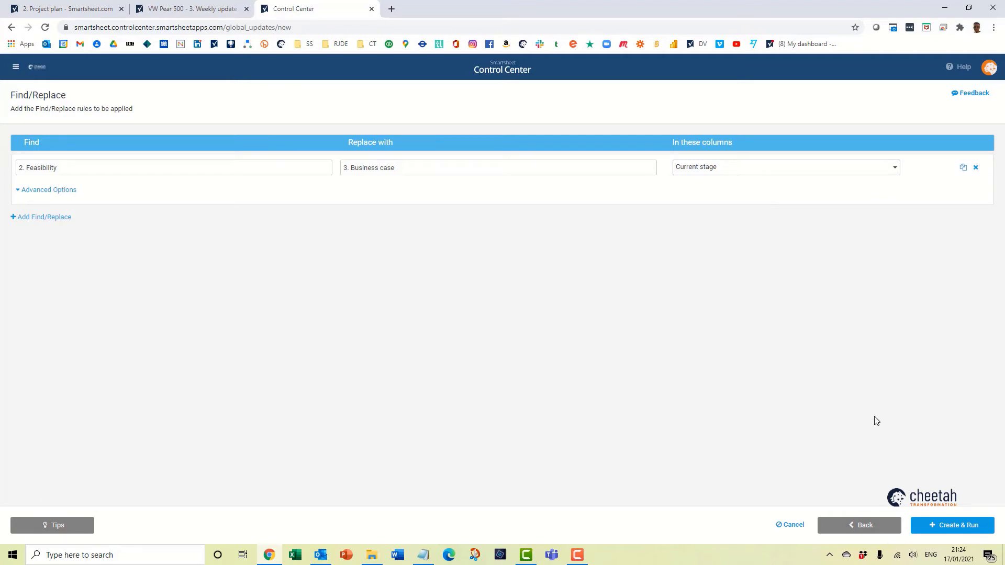
Create the update, apply it as a test to the VW Pear 500 project, and open the resulting test sheet.
left_click(952, 526)
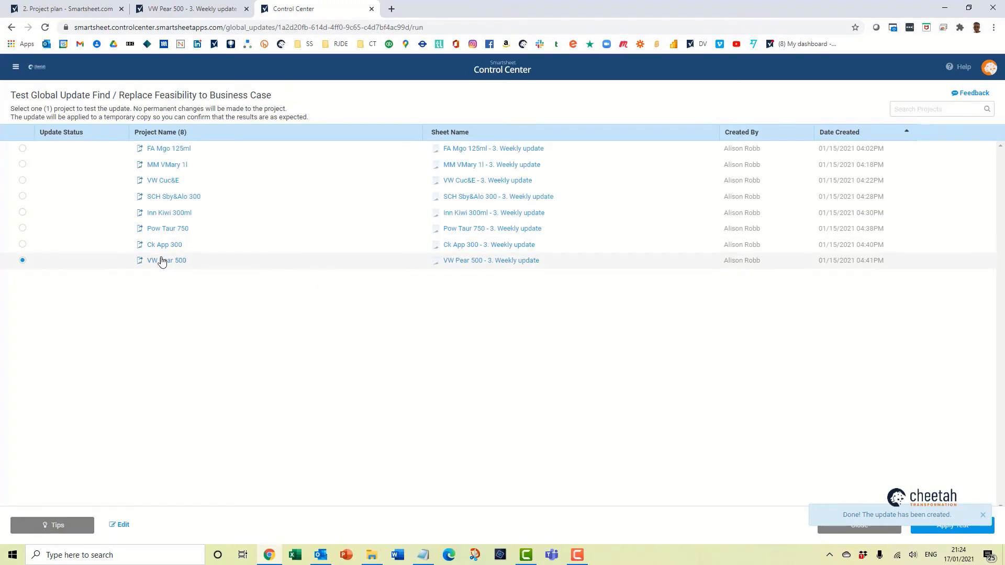
left_click(982, 514)
left_click(962, 530)
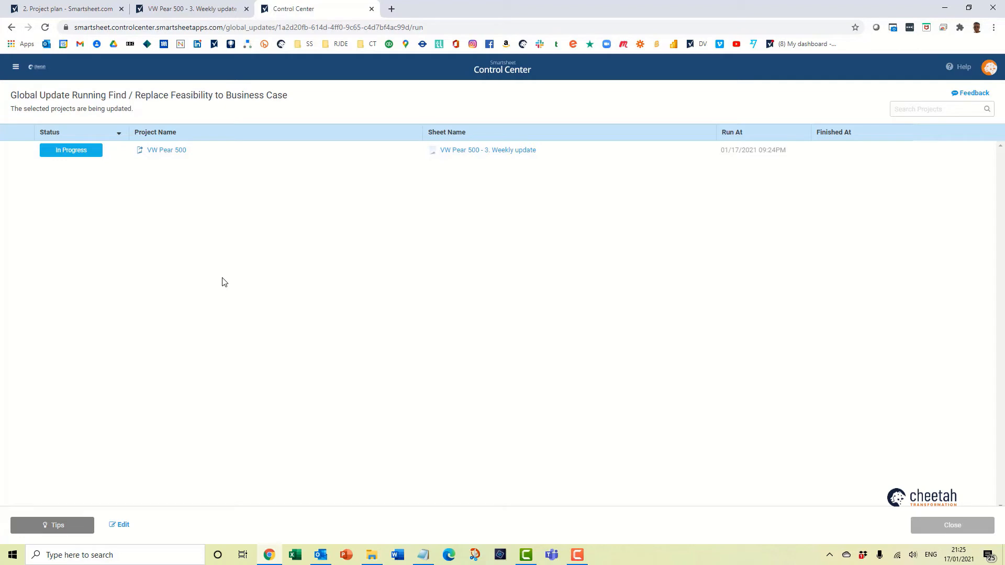
mouse_move(501, 222)
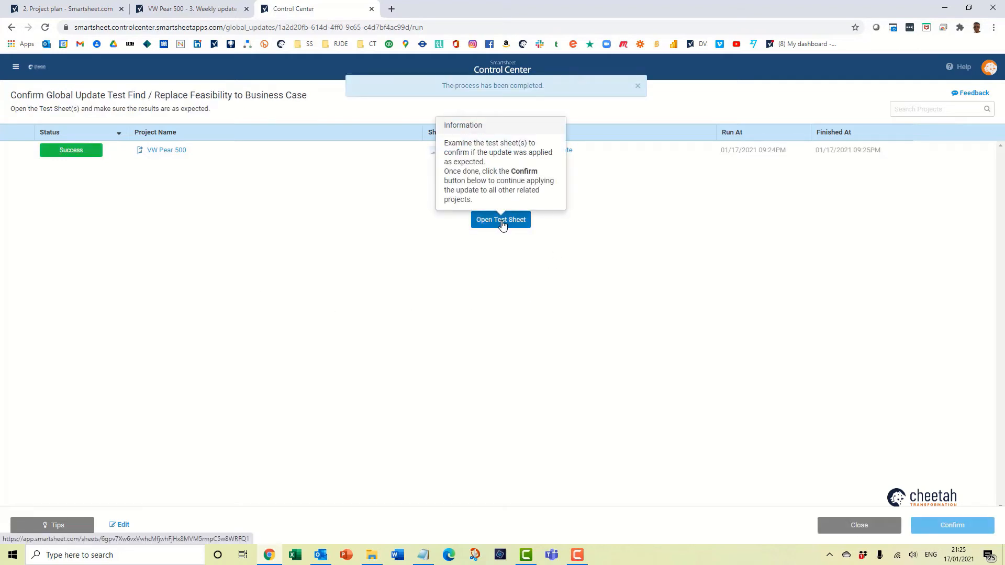
left_click(501, 222)
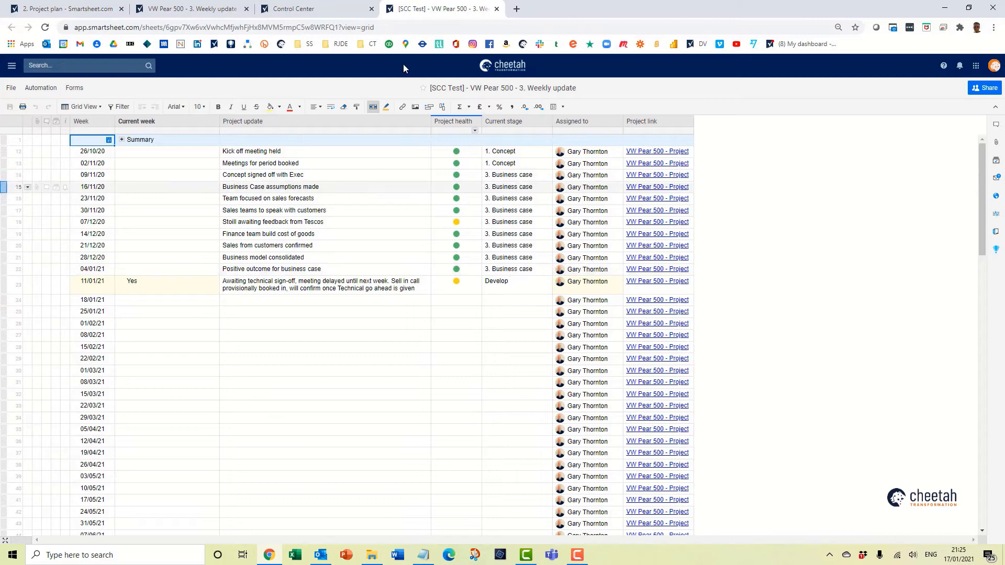
Edit the global update's rule so the replacement string reads "2. Business case", and close the old test sheet.
left_click(303, 9)
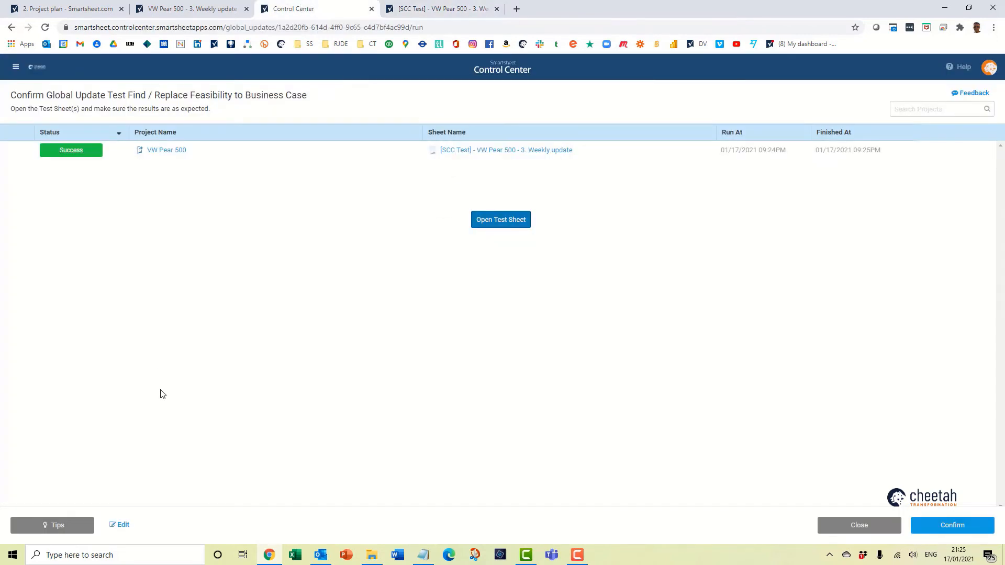
left_click(124, 525)
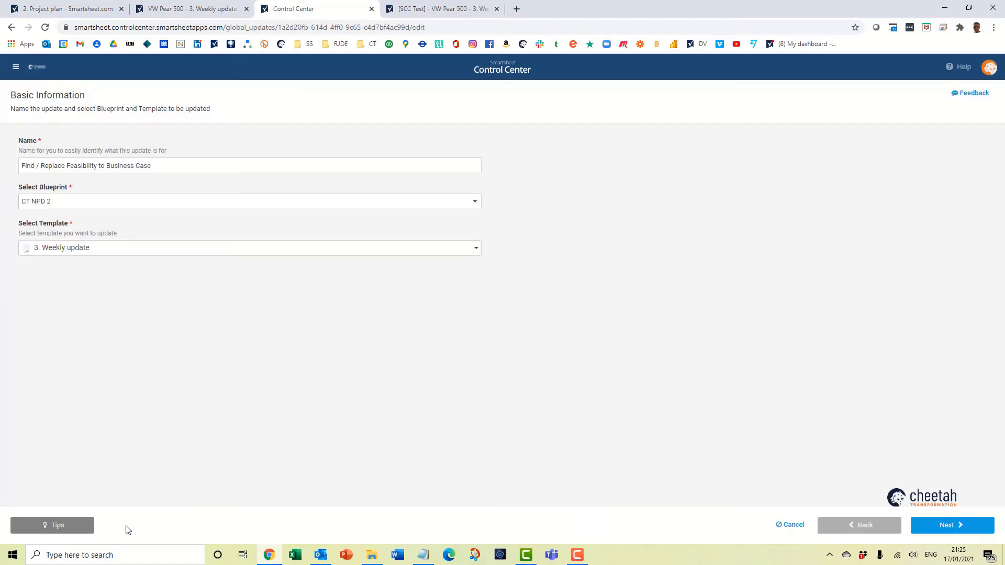
left_click(942, 527)
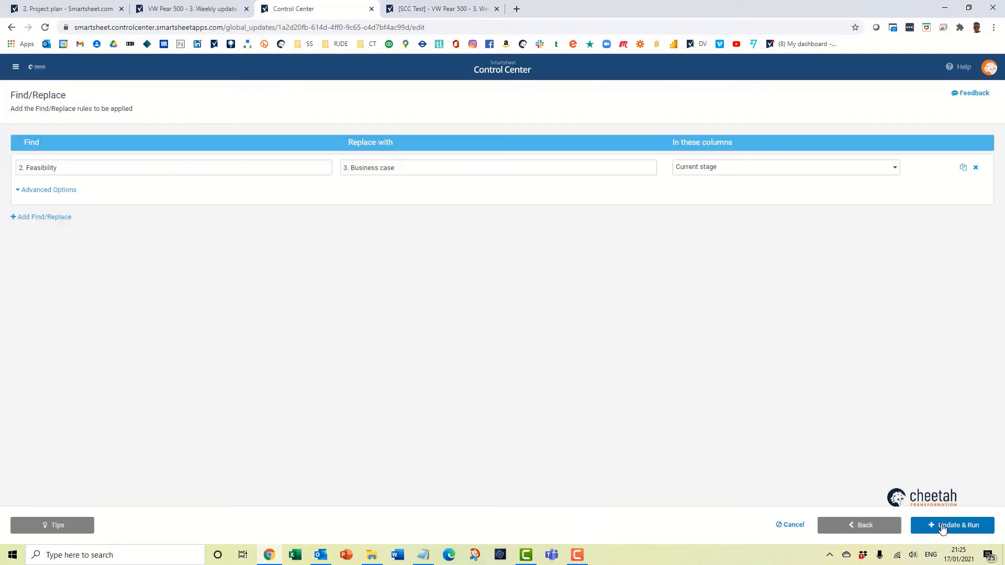
left_click(350, 167)
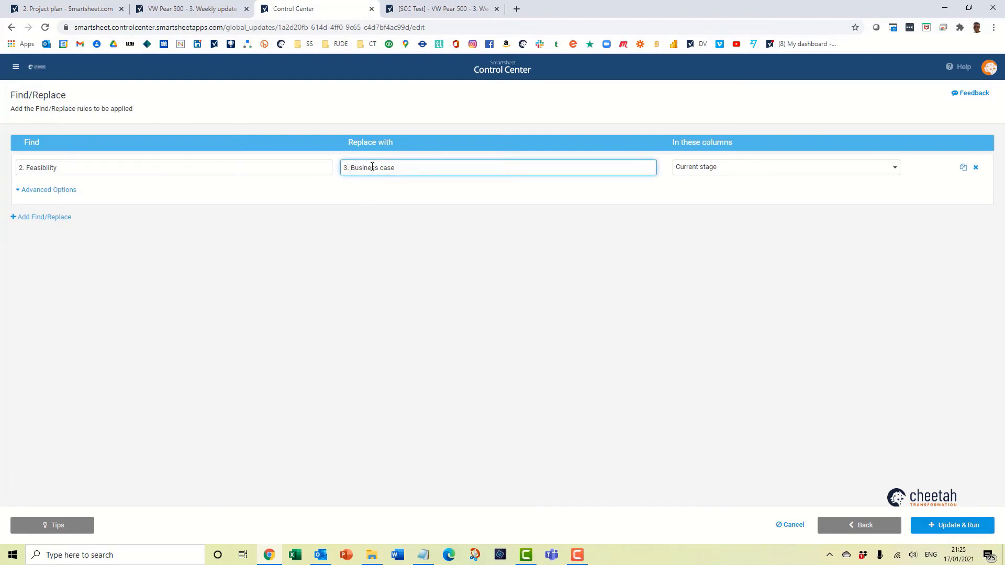
key("BackSpace")
key("BackSpace")
type("2")
left_click(496, 9)
type(".")
Save the edited update, rerun the test on the VW Pear 500 project, and open the new test sheet.
left_click(953, 526)
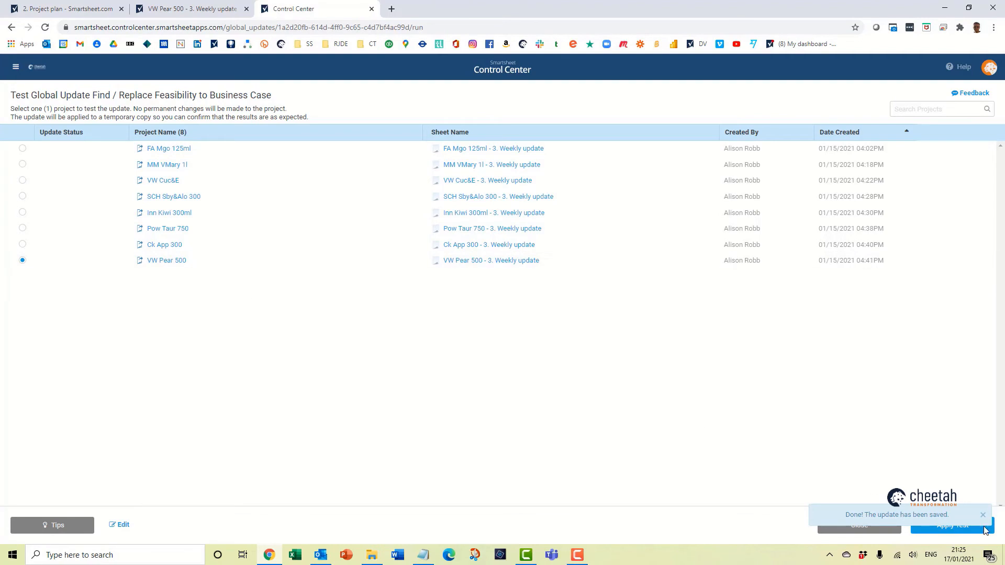
left_click(983, 515)
left_click(963, 526)
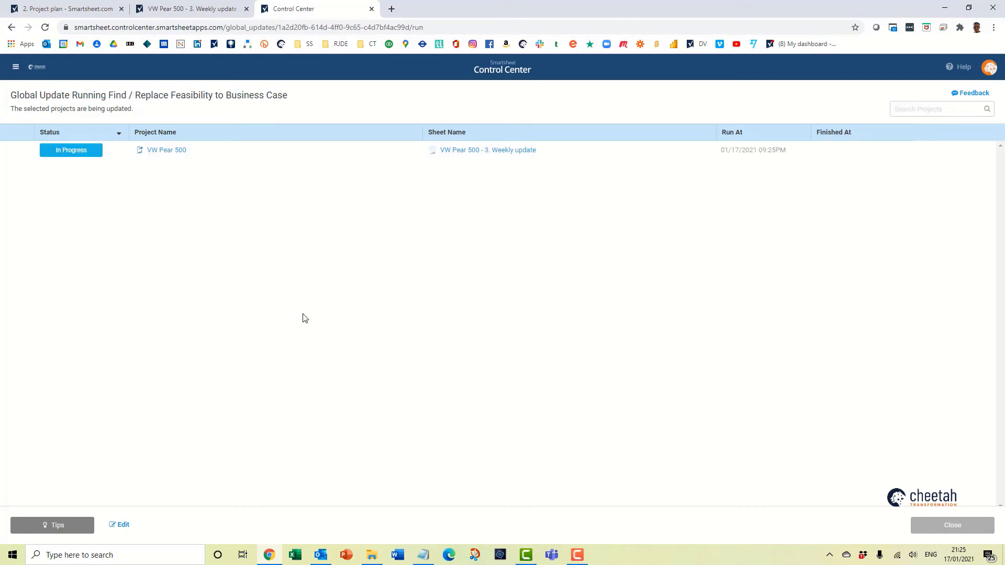
left_click(499, 222)
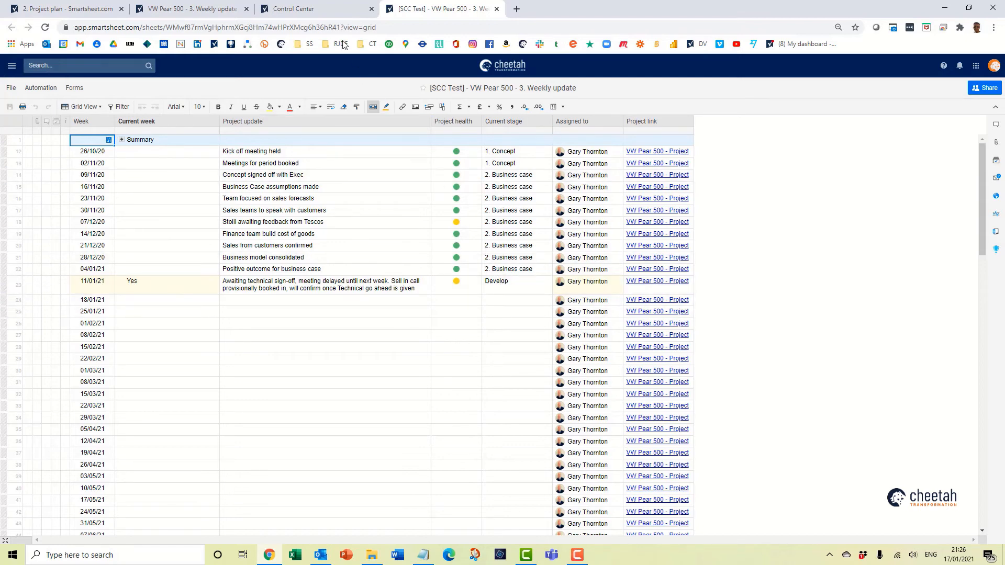
Confirm the test in Control Center and permanently apply the update to all listed projects and the base project template.
left_click(314, 10)
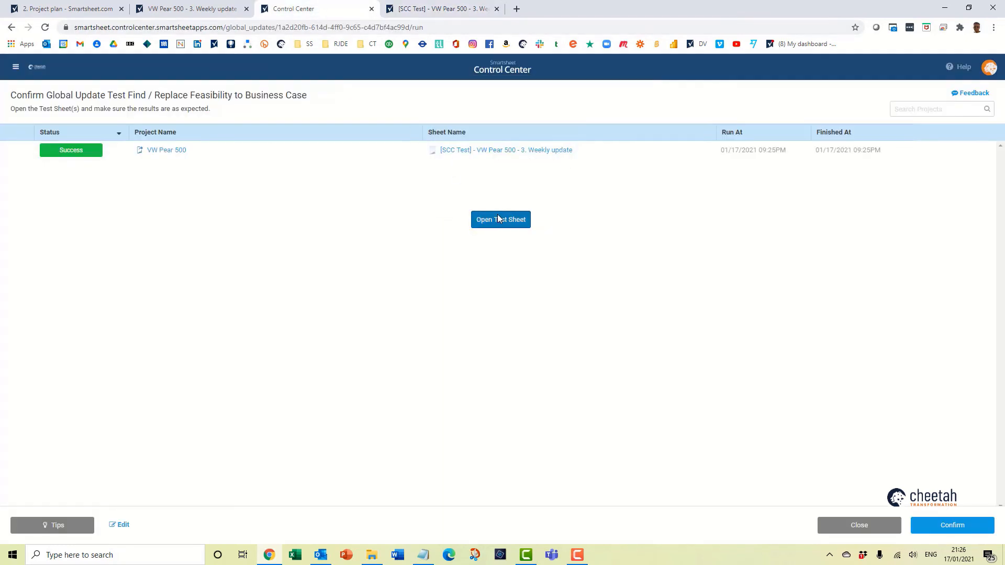
left_click(942, 524)
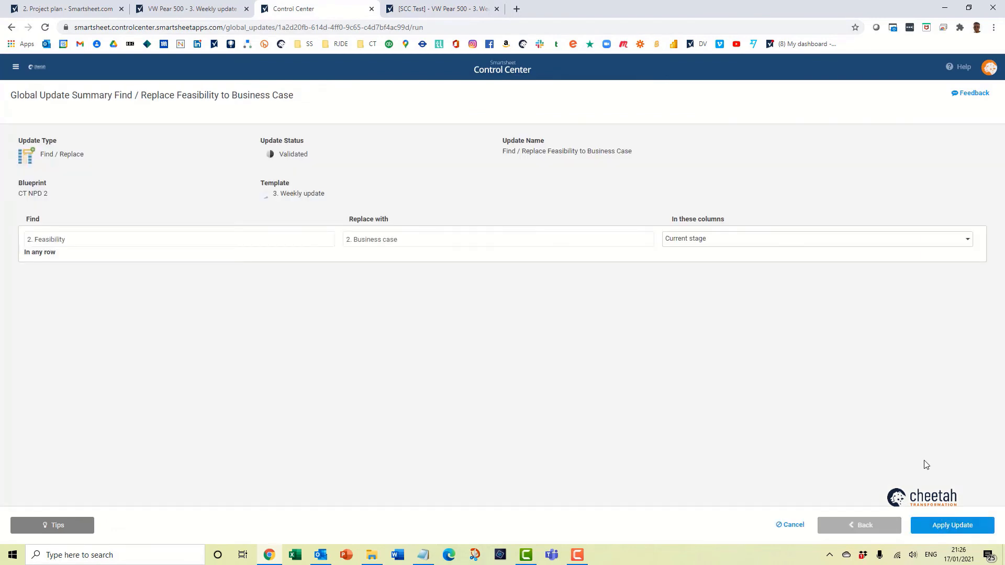
left_click(955, 529)
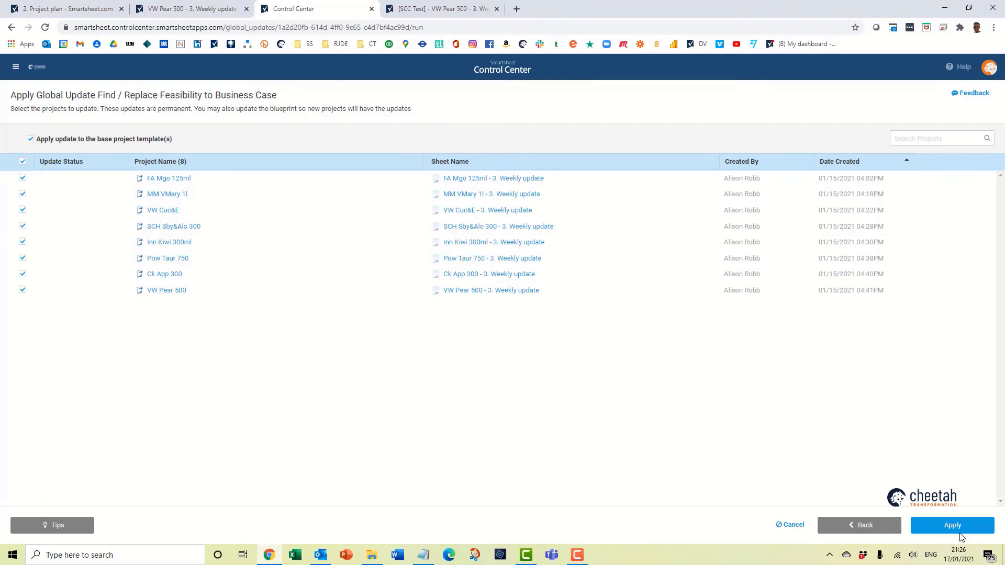
left_click(952, 526)
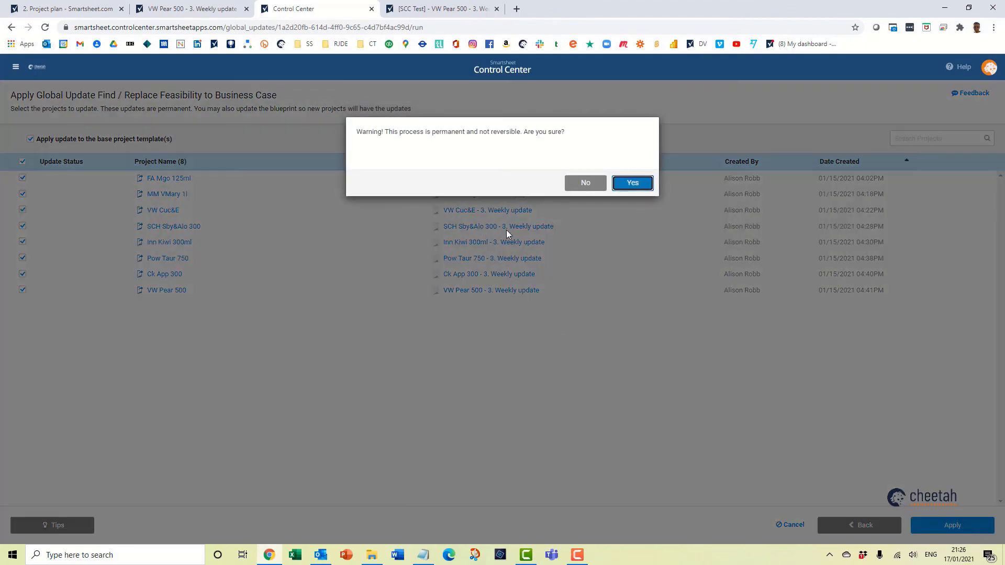
left_click(634, 182)
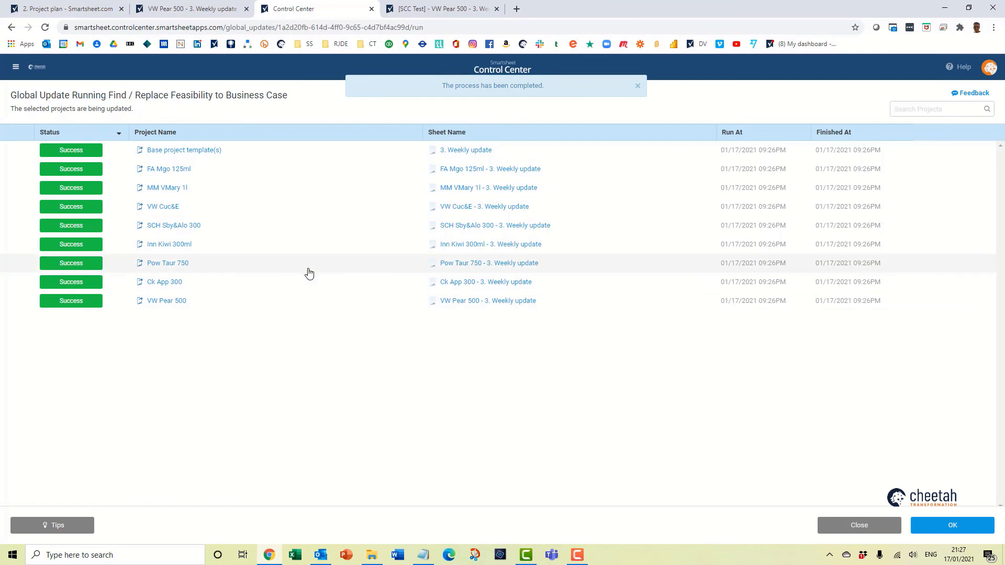
Close the completed global update's results and summary, and reload the VW Pear 500 weekly update sheet, discarding any unsaved cell edit.
left_click(953, 525)
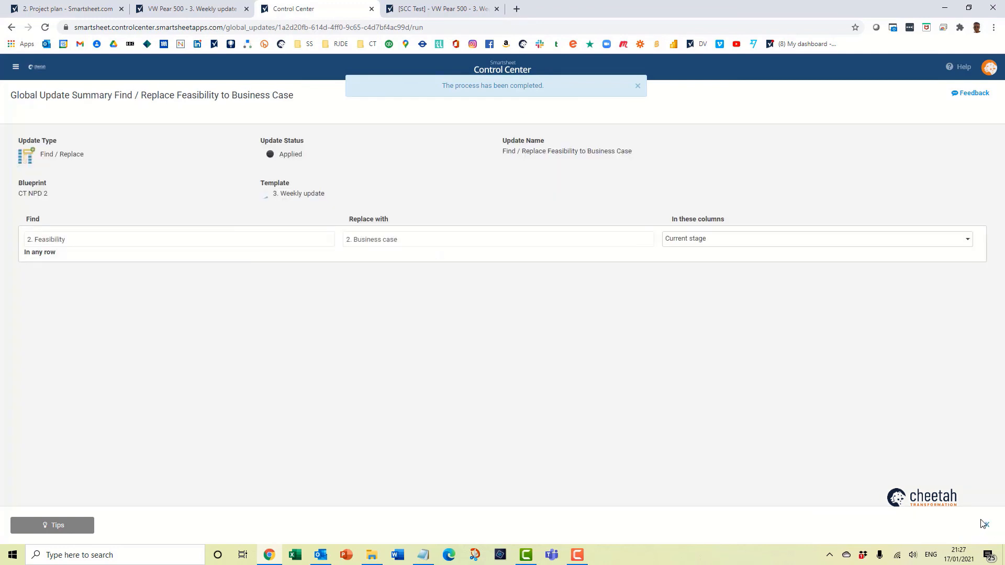
left_click(987, 527)
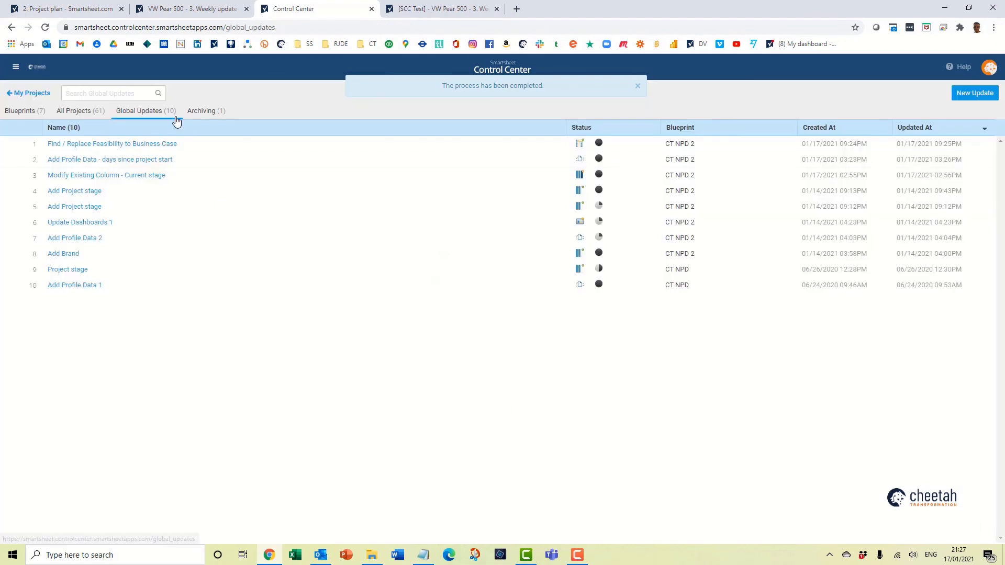
left_click(191, 9)
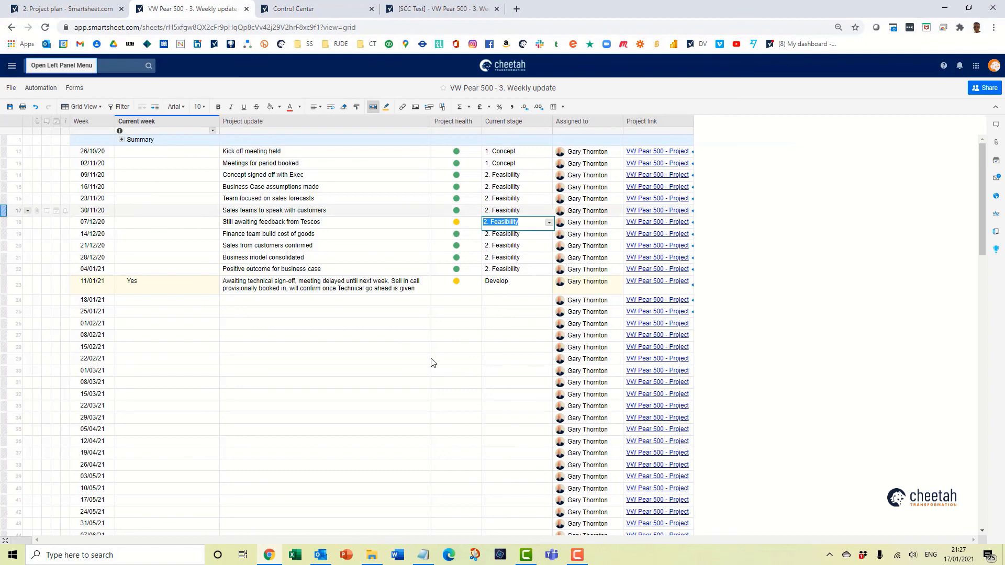
left_click(463, 380)
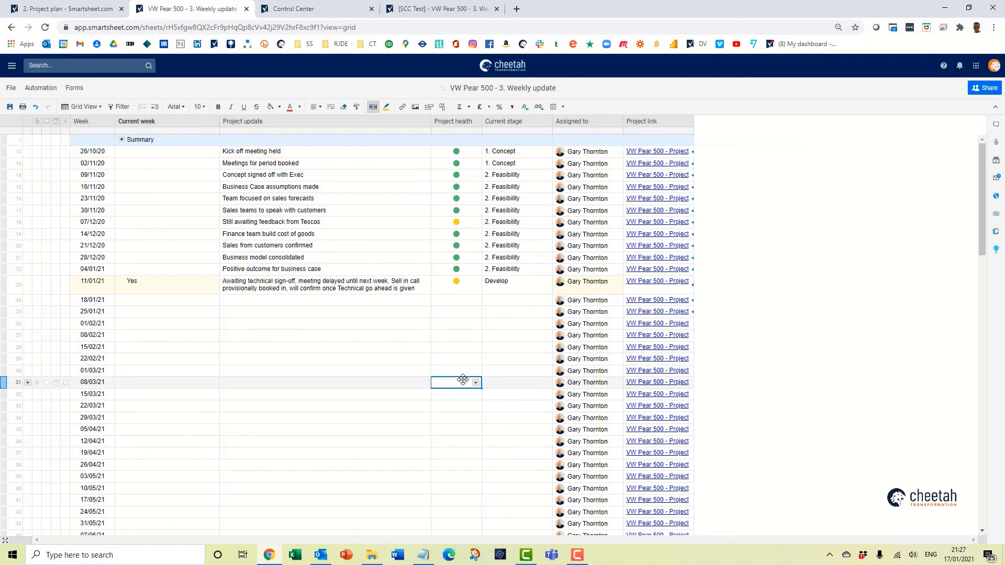
left_click(45, 29)
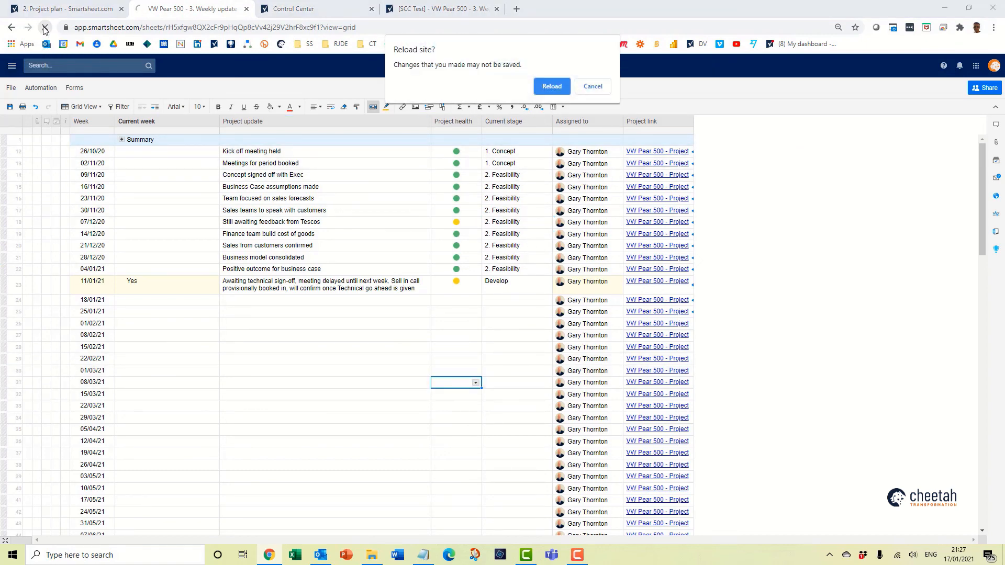
left_click(557, 90)
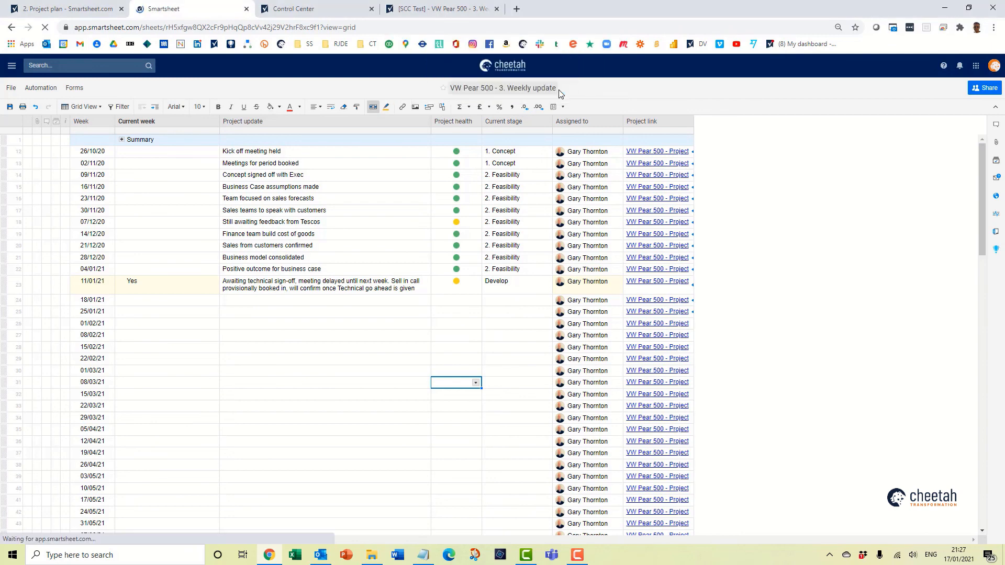